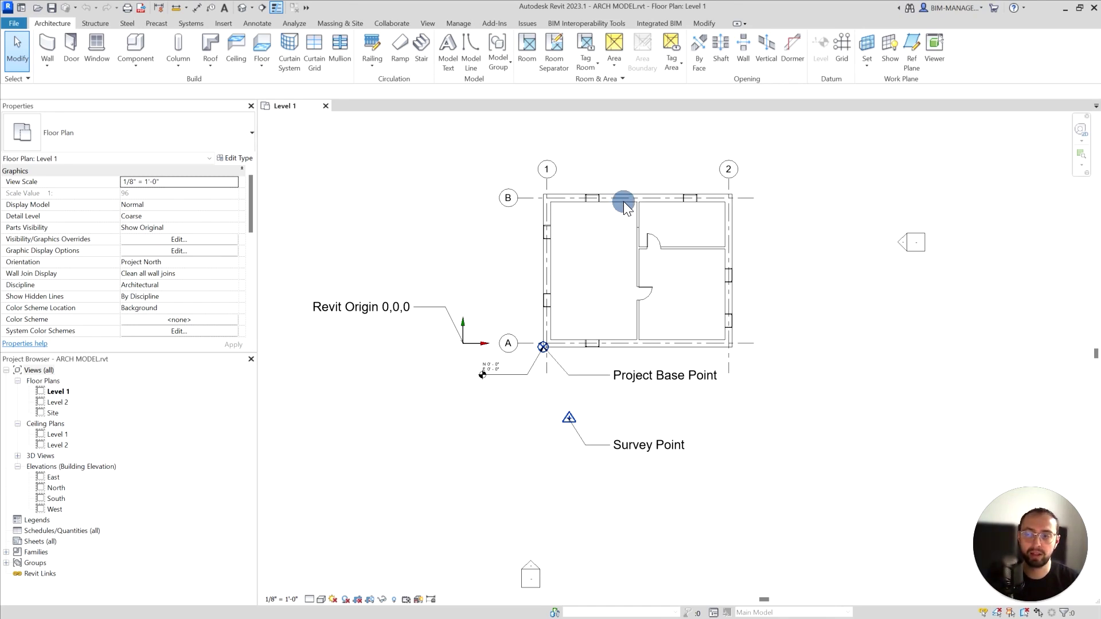
# Start a DWG export of Floor Plan: Level 1, with the setup's units set to Inch and its coordinates based on Internal Origin.
pyautogui.click(14, 23)
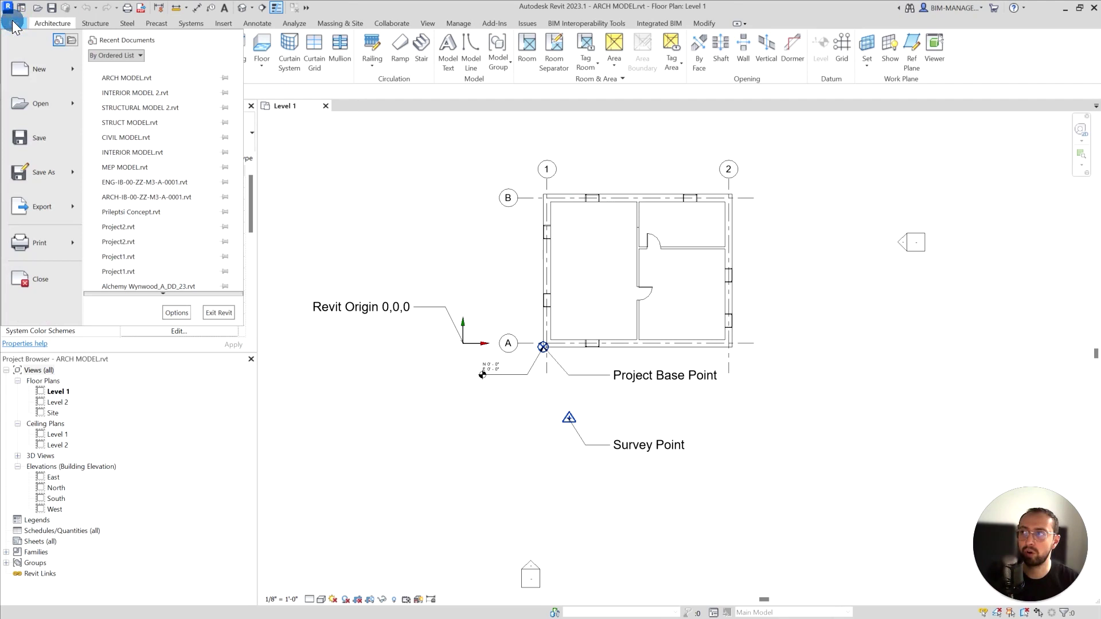
pyautogui.click(57, 207)
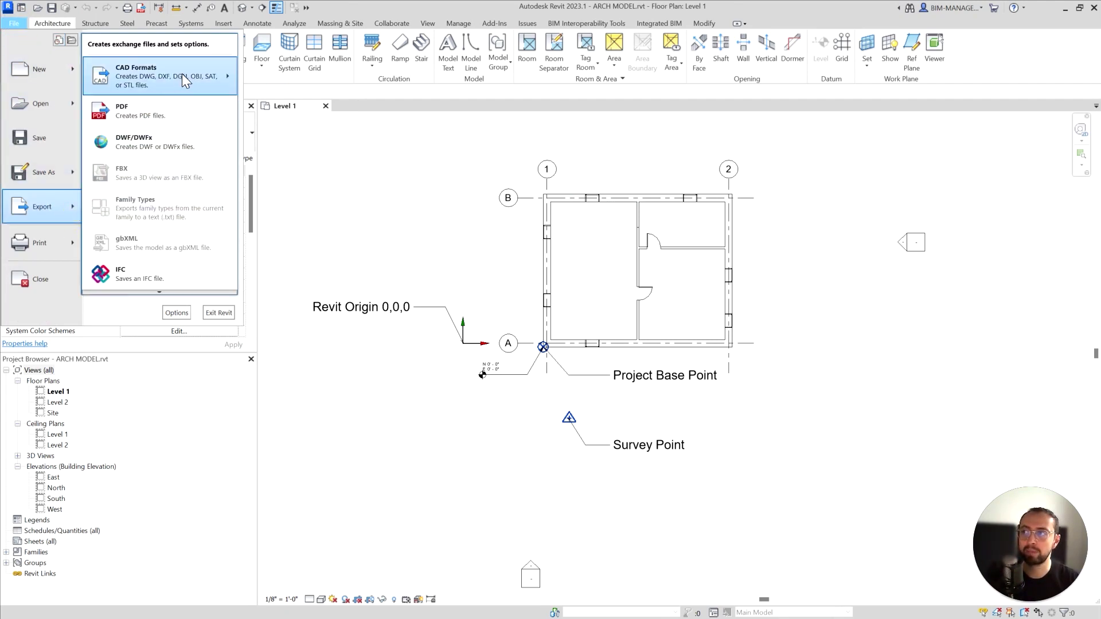
pyautogui.click(287, 69)
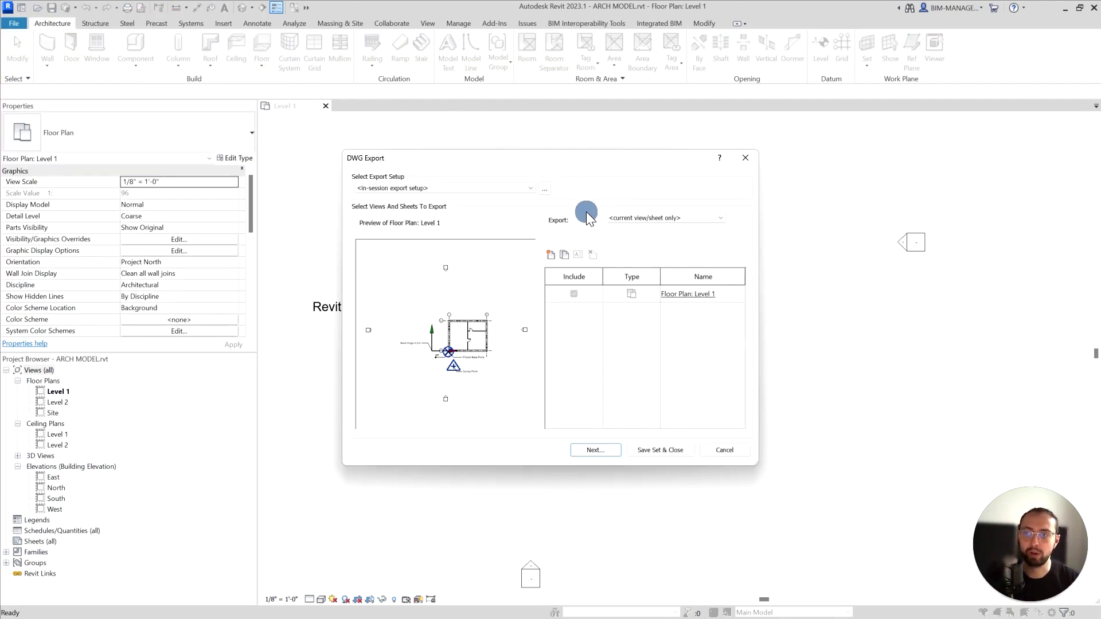
pyautogui.click(547, 189)
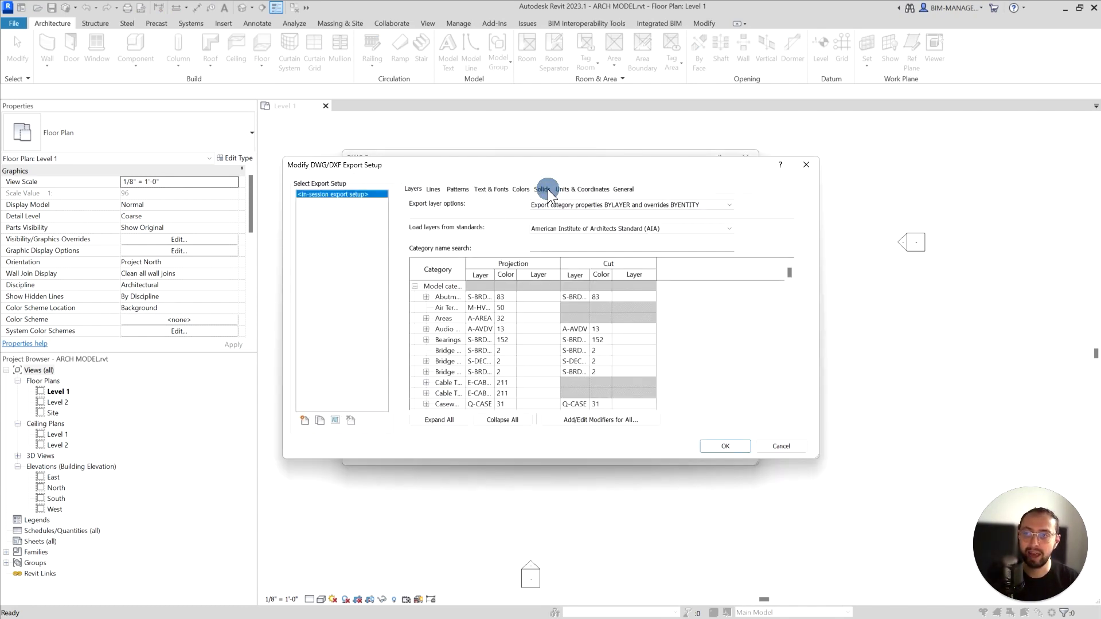
pyautogui.click(568, 190)
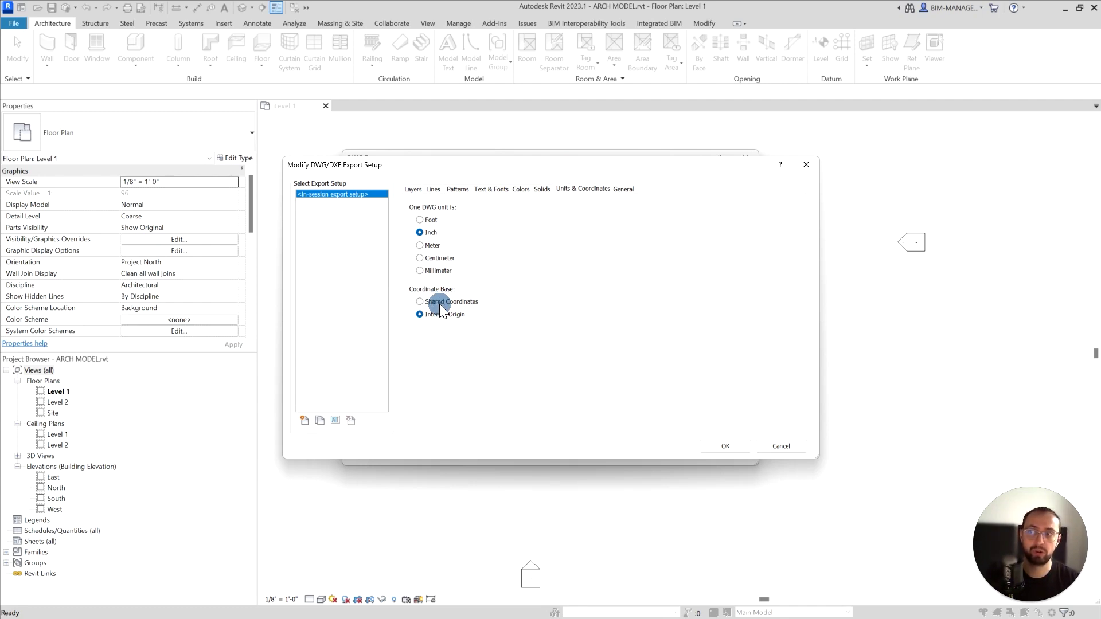
pyautogui.click(723, 446)
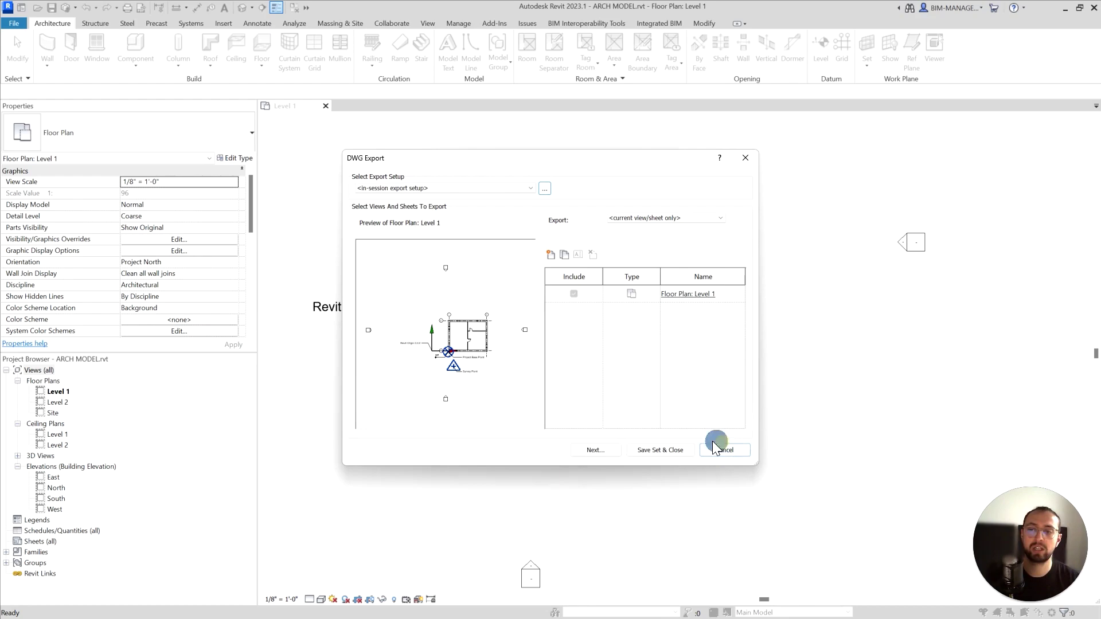
pyautogui.click(604, 451)
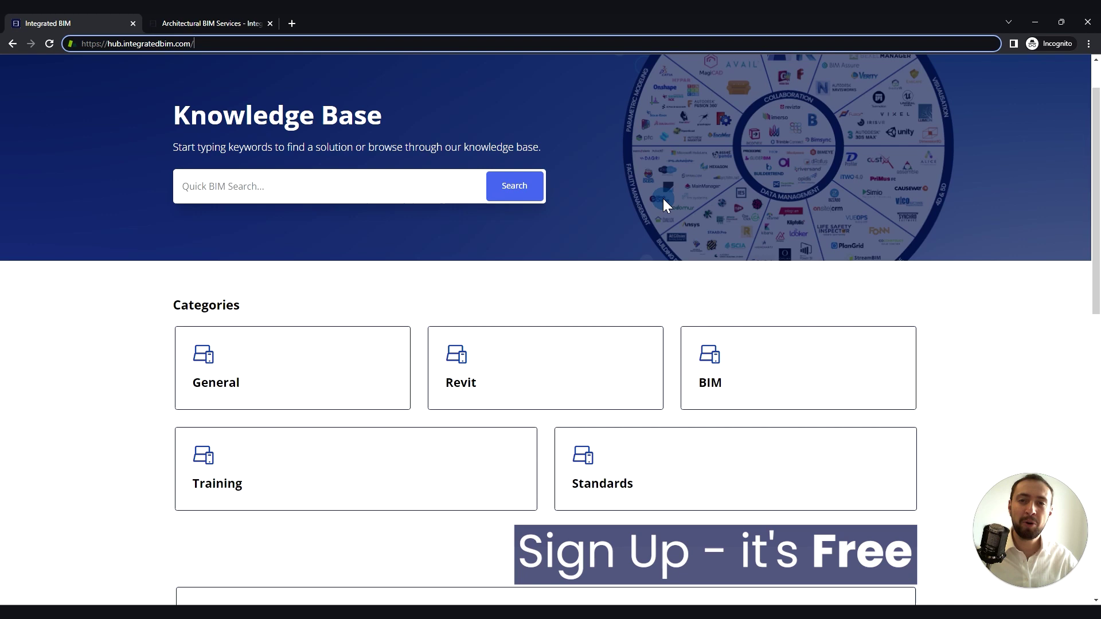
pyautogui.click(253, 23)
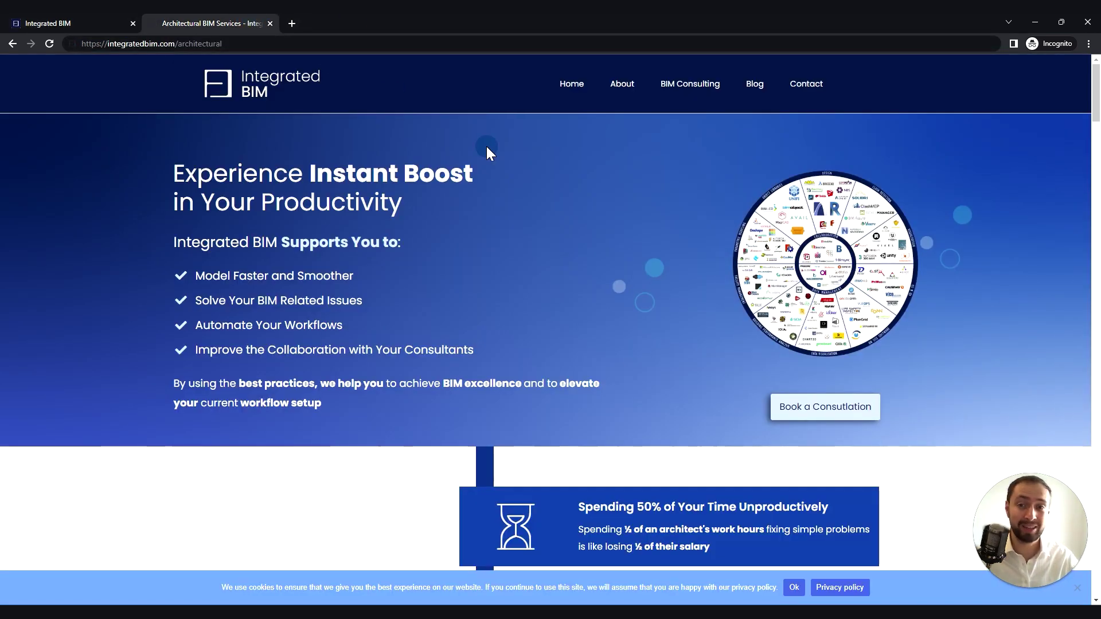
pyautogui.scroll(-3, 487, 147)
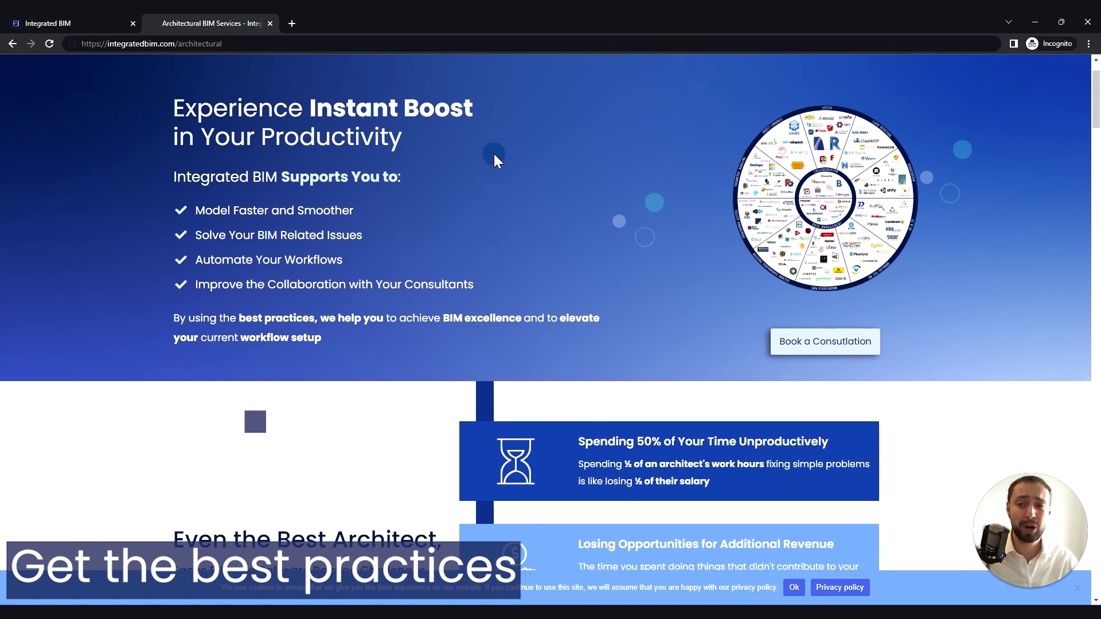
pyautogui.scroll(-3, 494, 154)
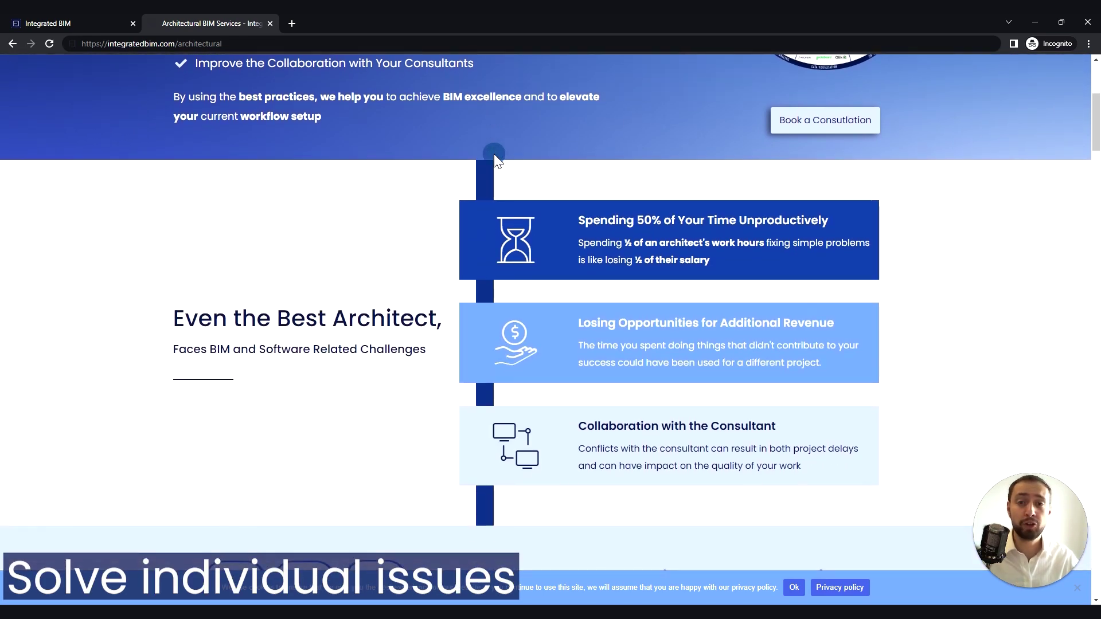
pyautogui.scroll(-4, 494, 154)
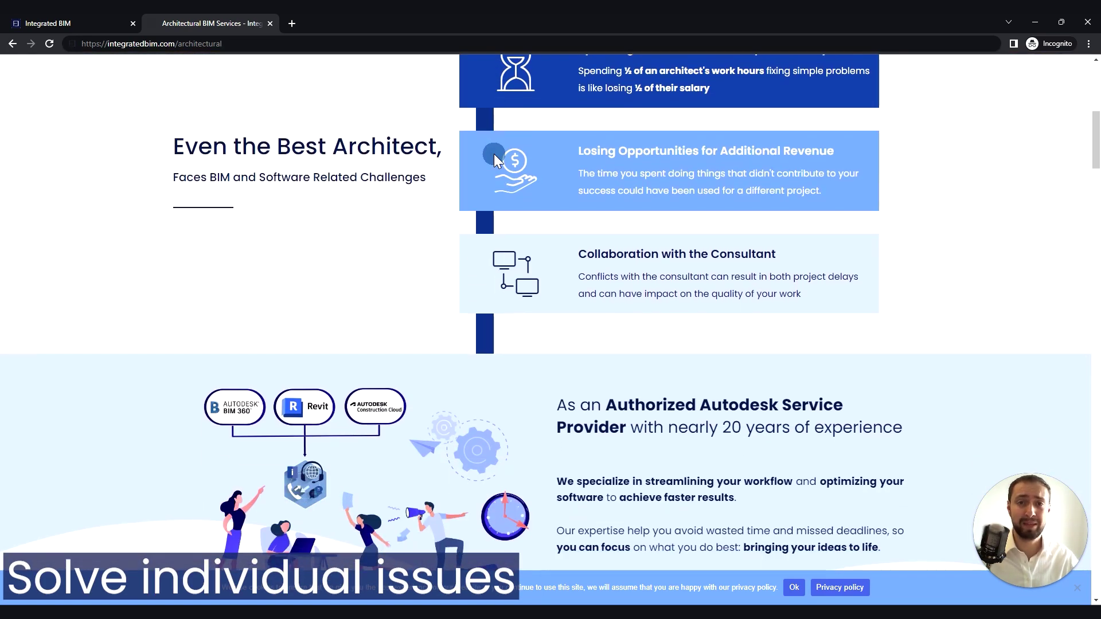
pyautogui.scroll(-3, 494, 153)
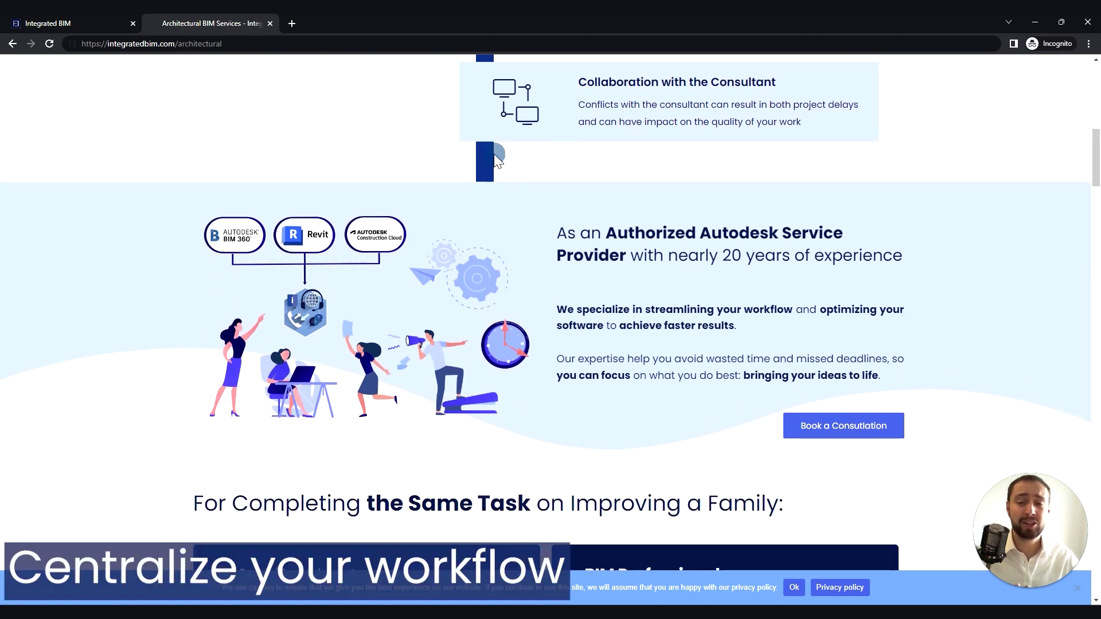
pyautogui.scroll(-4, 494, 153)
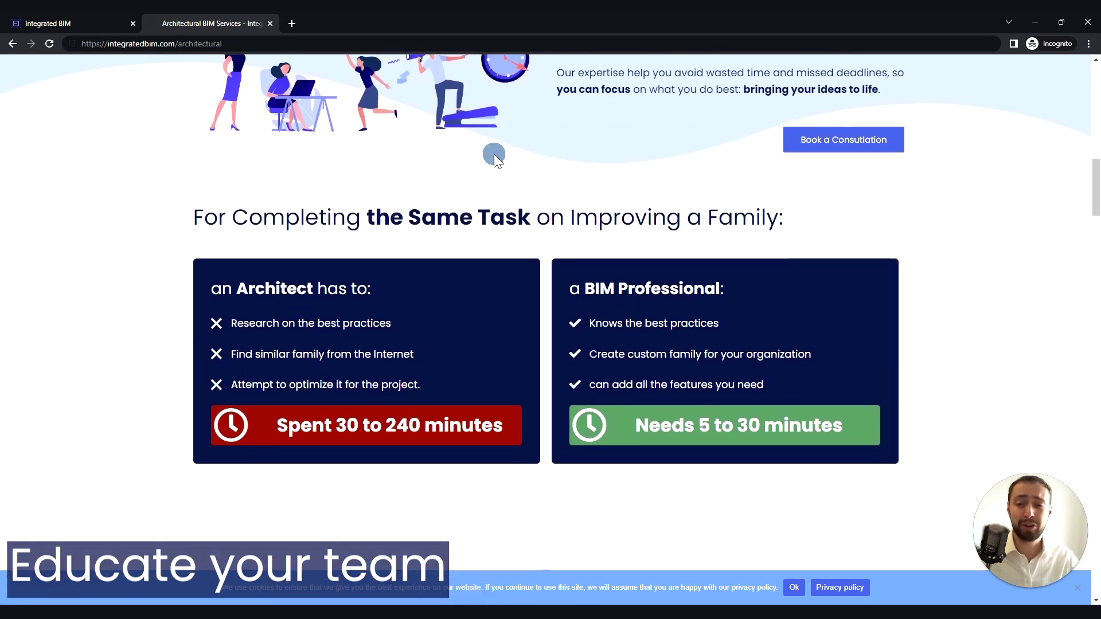
pyautogui.scroll(-4, 493, 154)
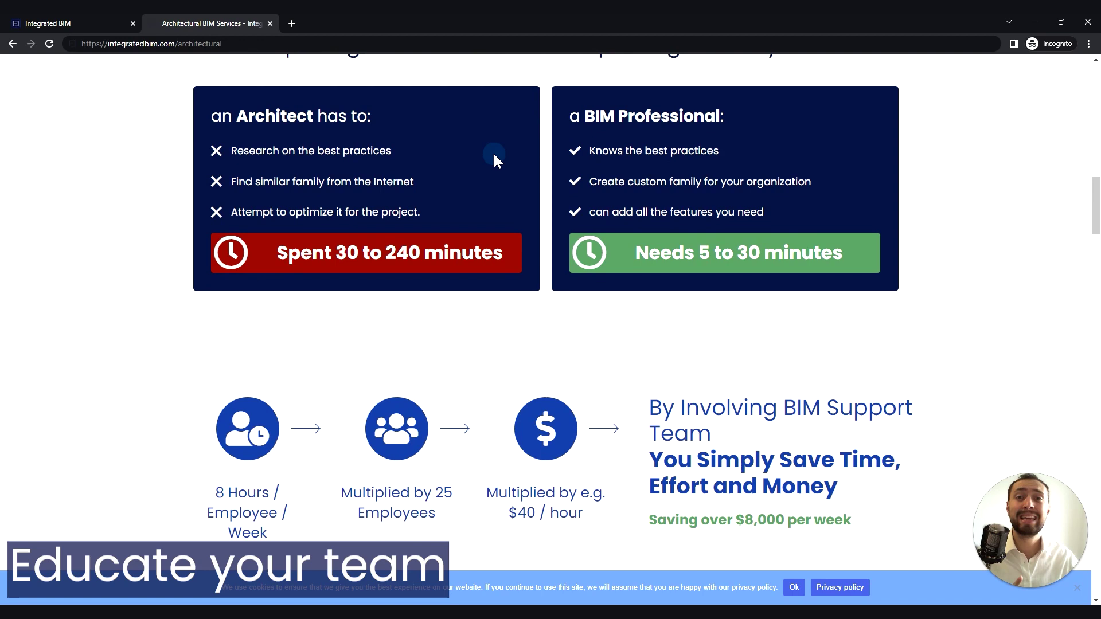
pyautogui.scroll(-3, 494, 155)
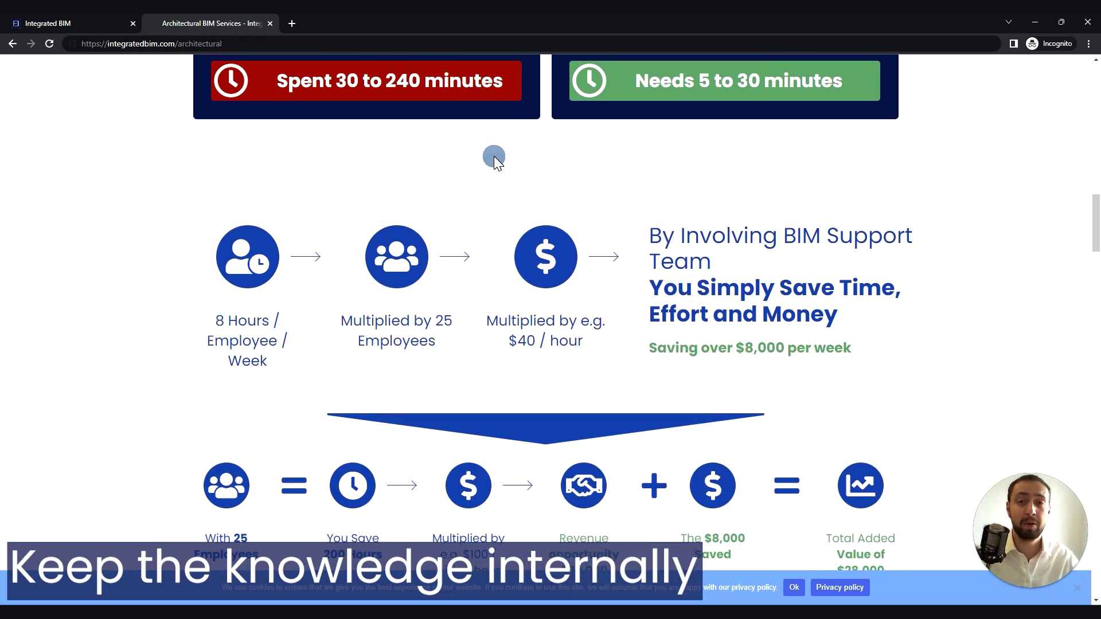
pyautogui.scroll(-4, 494, 156)
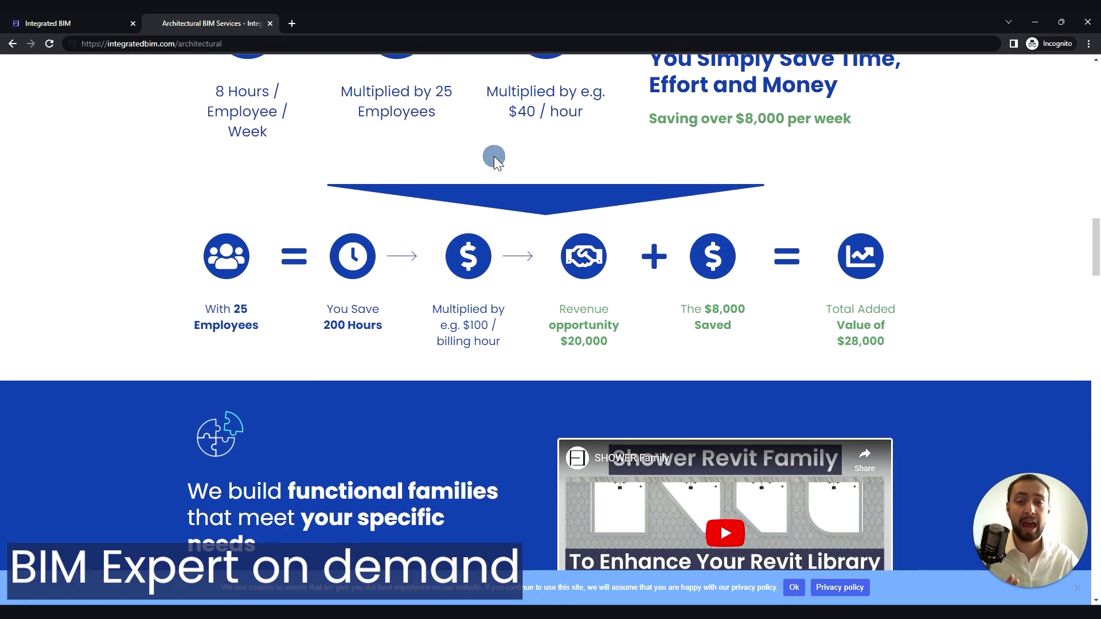
pyautogui.scroll(-1, 494, 156)
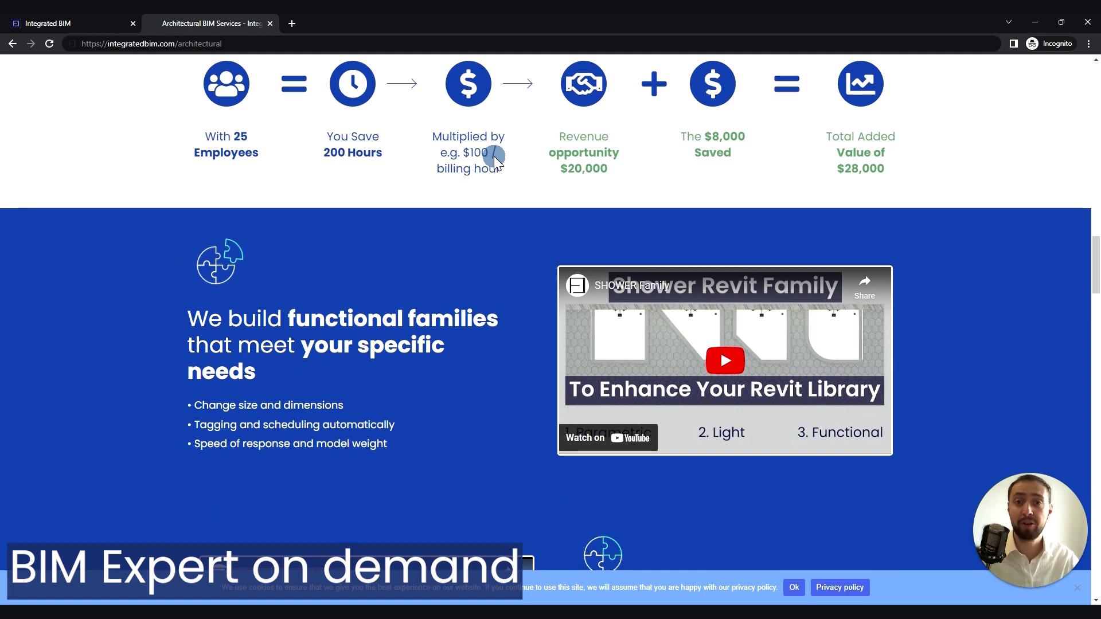
pyautogui.scroll(-3, 494, 156)
pyautogui.scroll(-5, 494, 156)
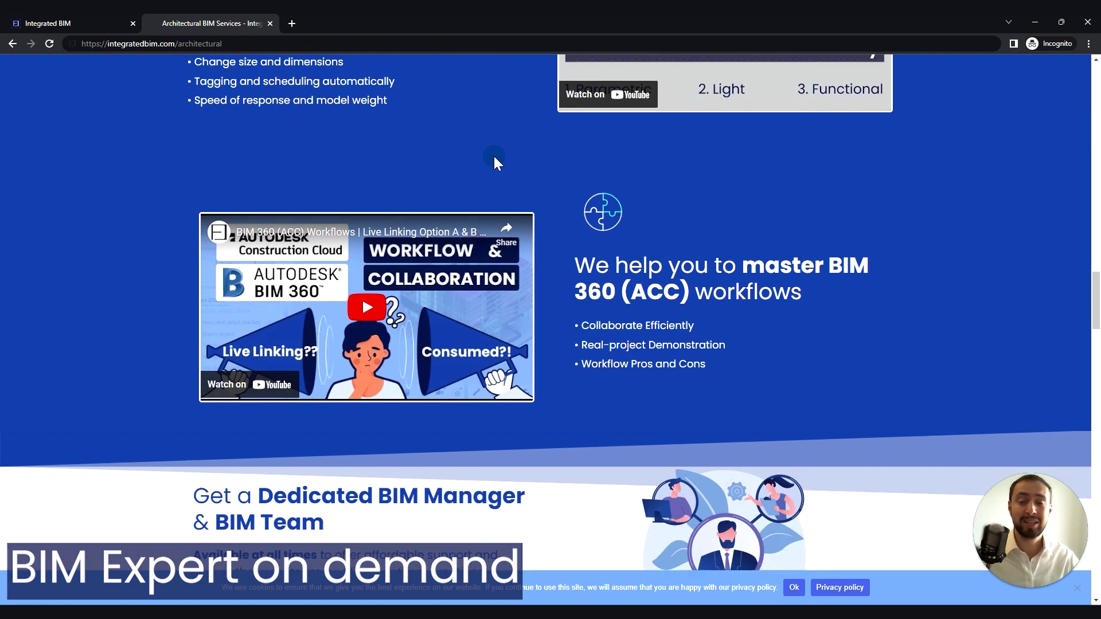
pyautogui.scroll(-4, 494, 156)
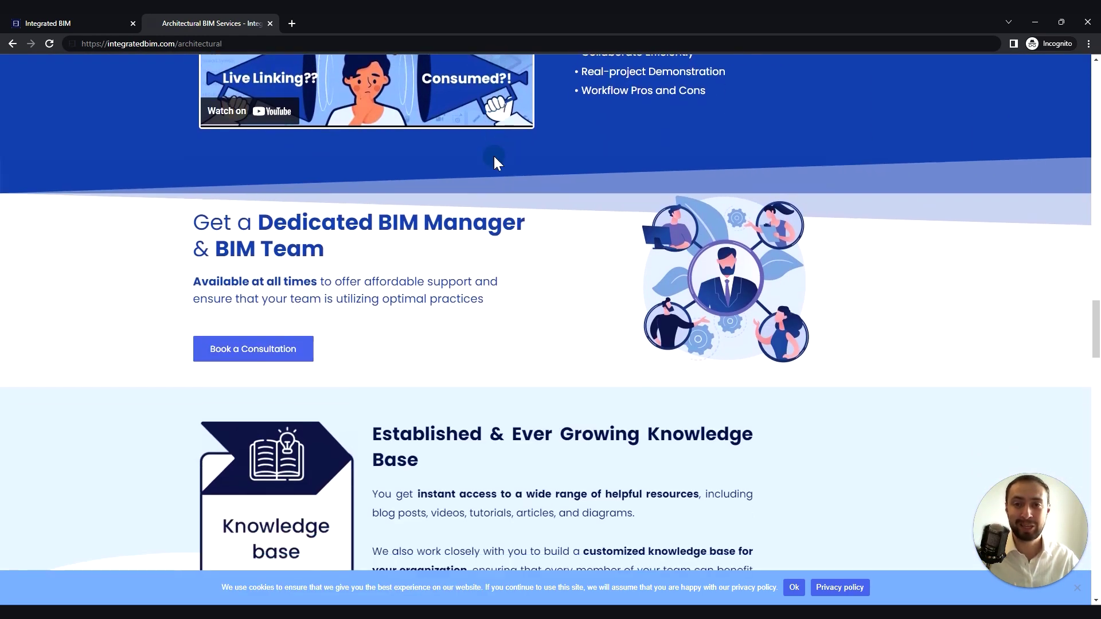
pyautogui.scroll(-4, 494, 159)
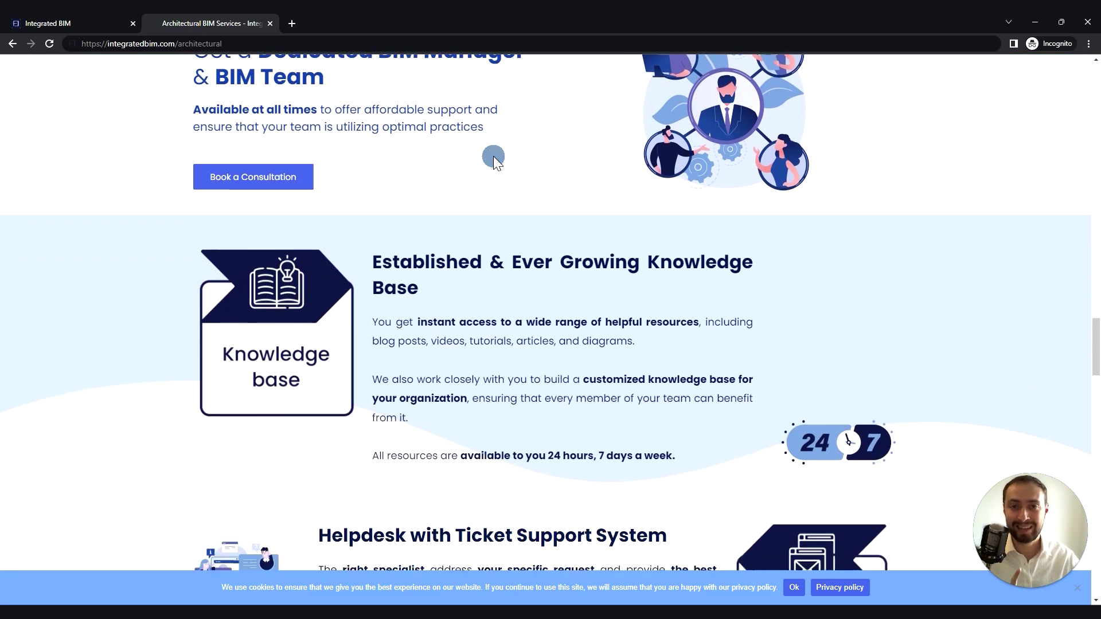
pyautogui.scroll(-3, 493, 156)
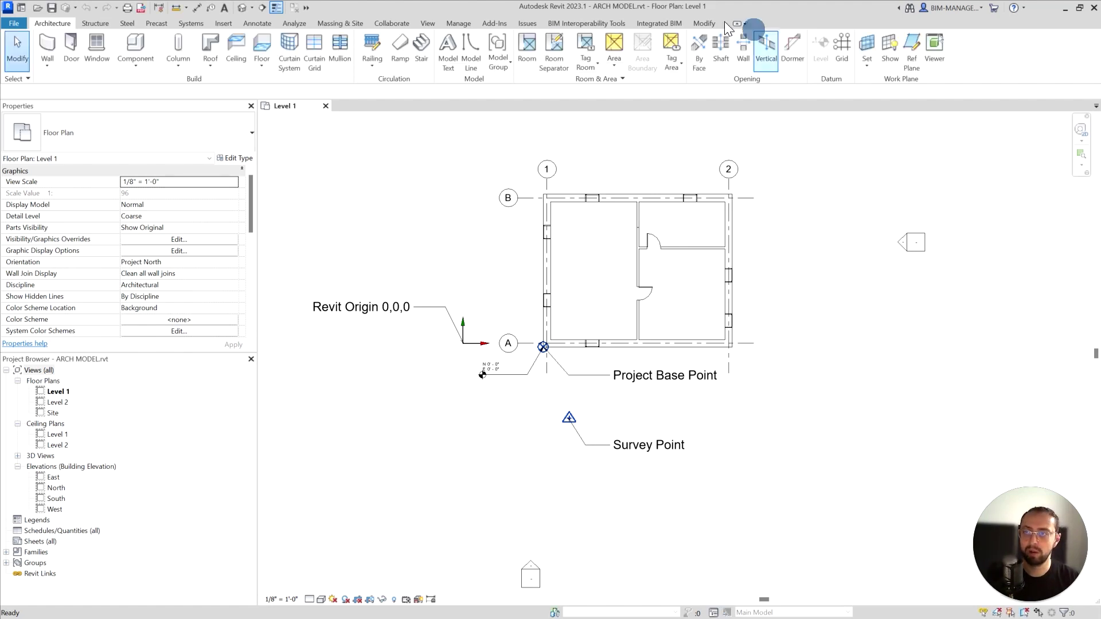
# Close the ARCH MODEL's Level 1 view and open INTERIOR MODEL 2 from Recent Files.
pyautogui.click(326, 106)
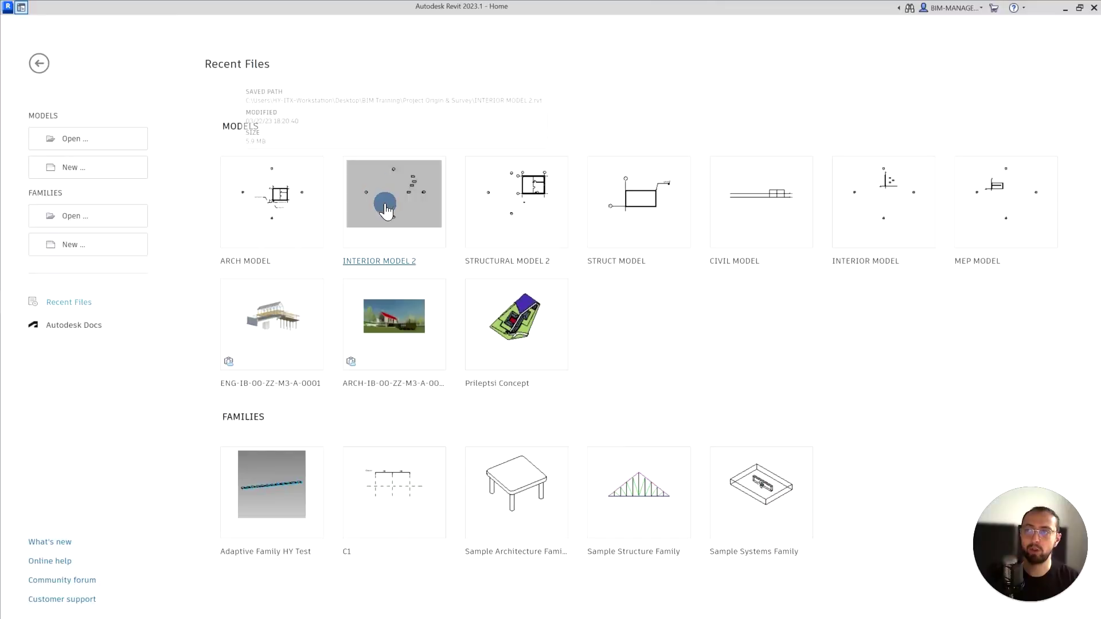
pyautogui.click(355, 212)
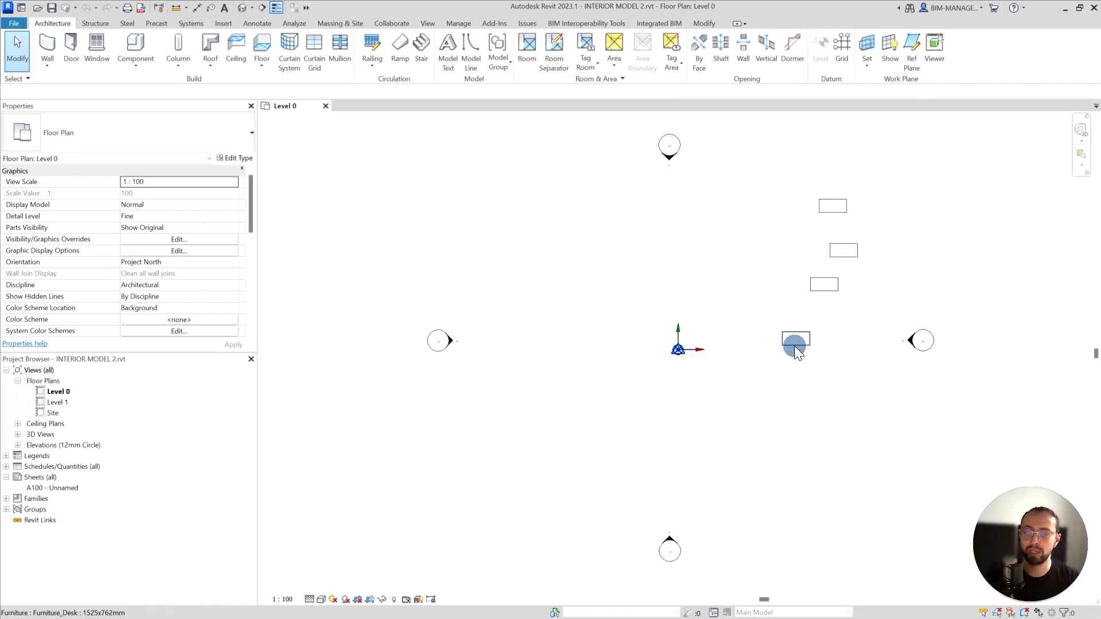
# Link 'ARCH MODEL - Floor Plan - Level 1.dwg' using Auto - Origin to Internal Origin positioning.
pyautogui.click(227, 24)
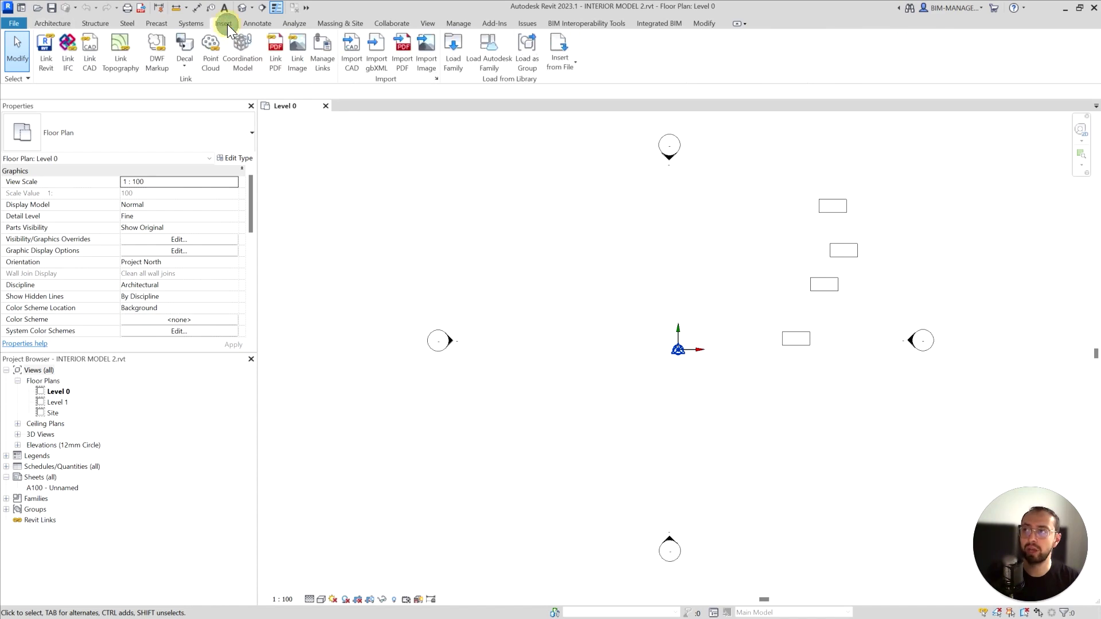
pyautogui.click(94, 57)
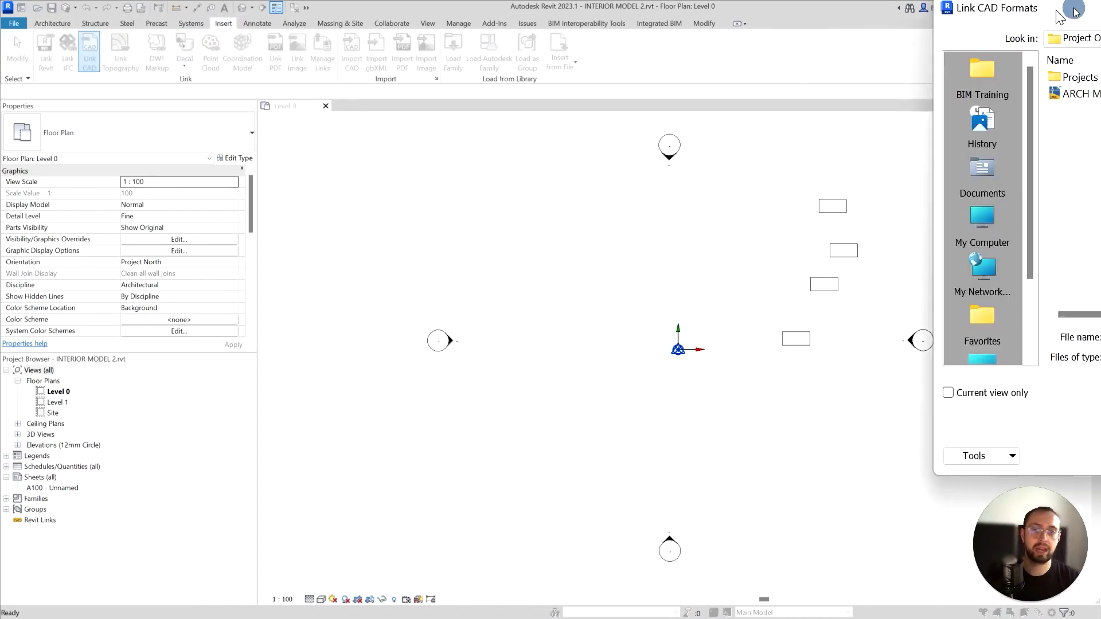
pyautogui.click(418, 147)
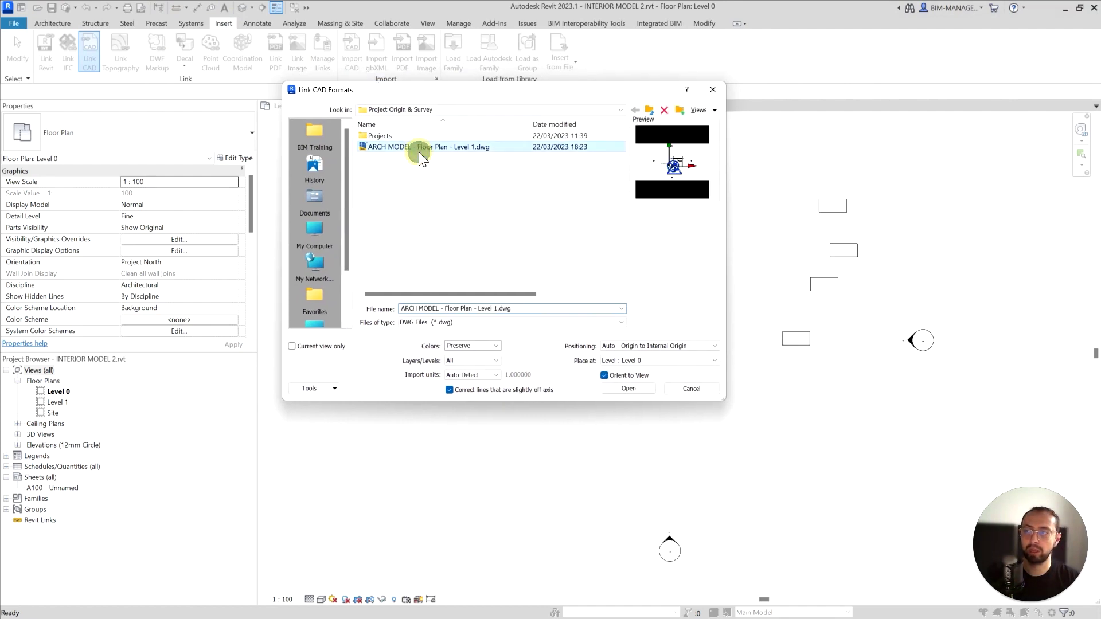
pyautogui.click(652, 346)
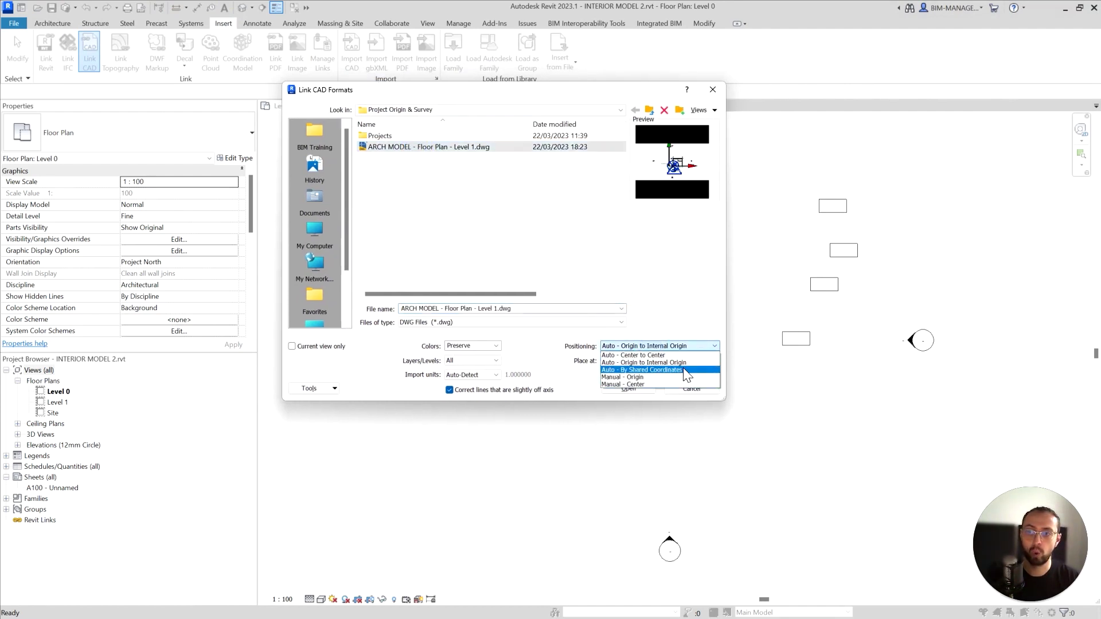
pyautogui.click(642, 348)
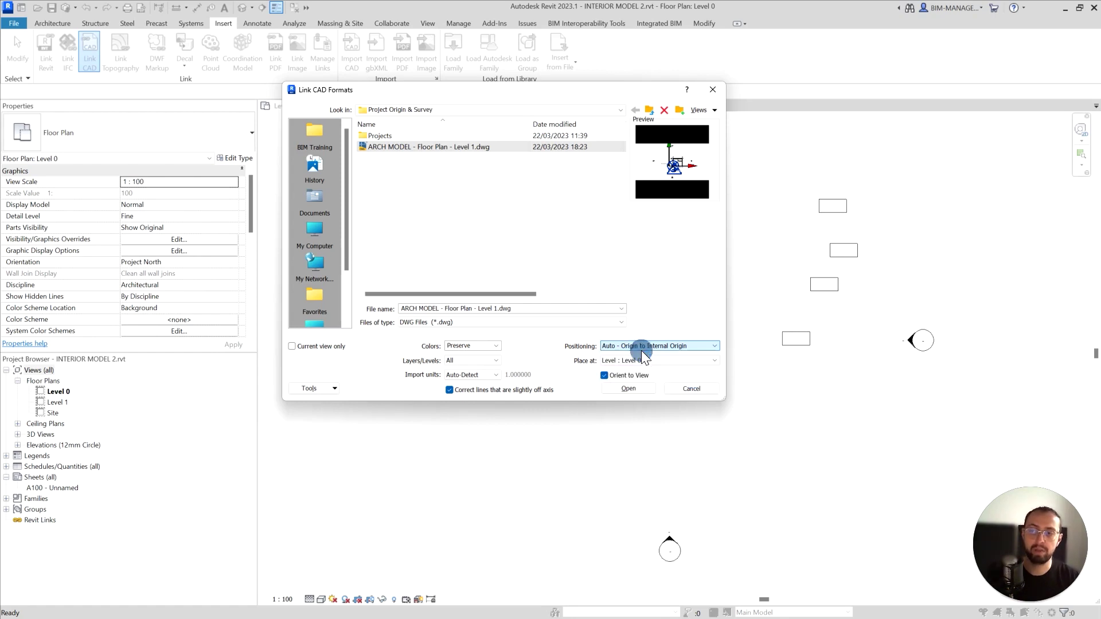
pyautogui.click(649, 389)
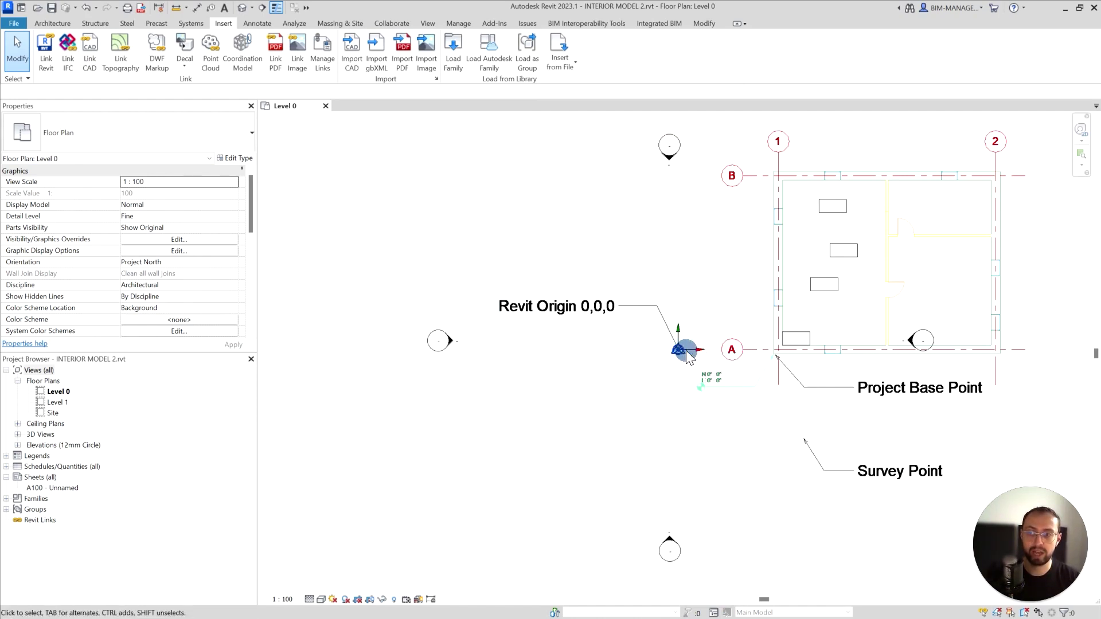
# Select the linked floor plan DWG to check its origin placement, then switch to AutoCAD.
pyautogui.click(769, 346)
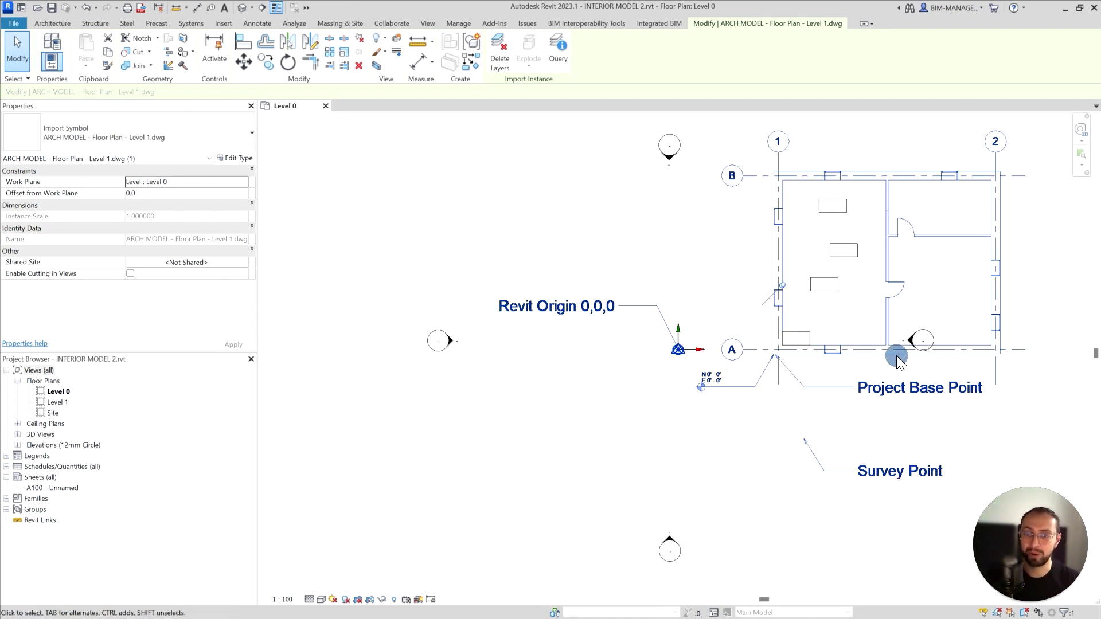
pyautogui.hotkey('alt', 'Tab')
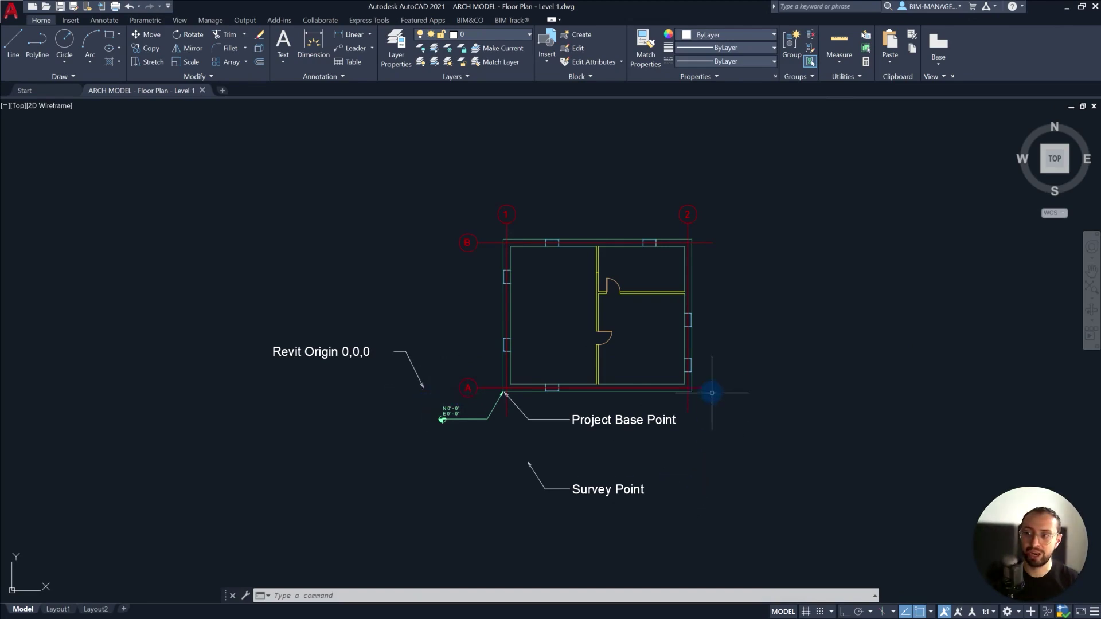
pyautogui.click(11, 45)
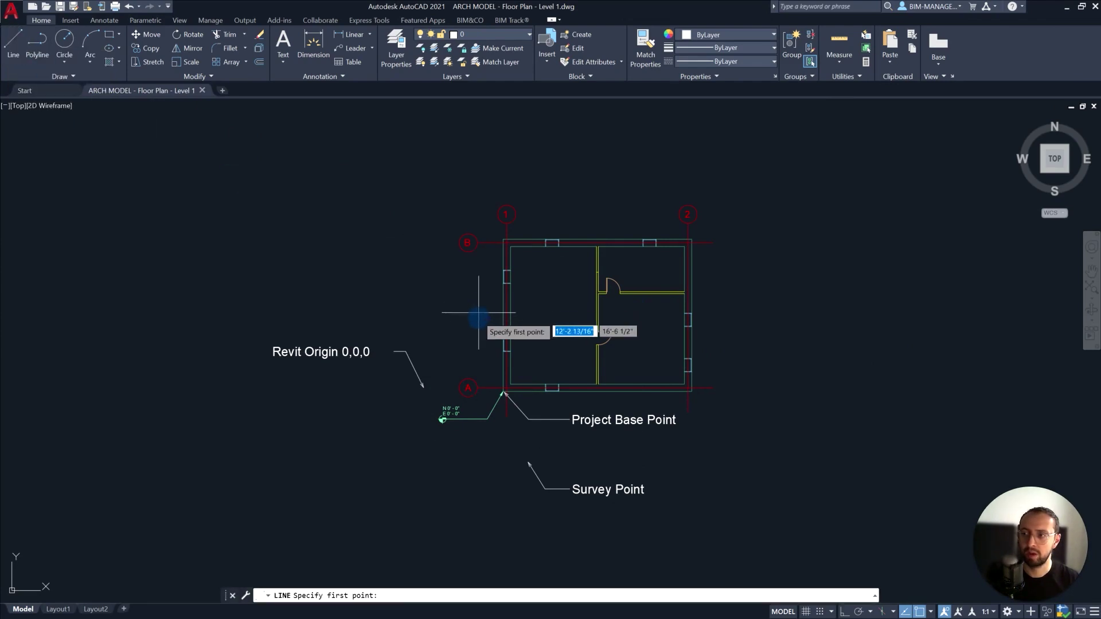
pyautogui.write('0,0')
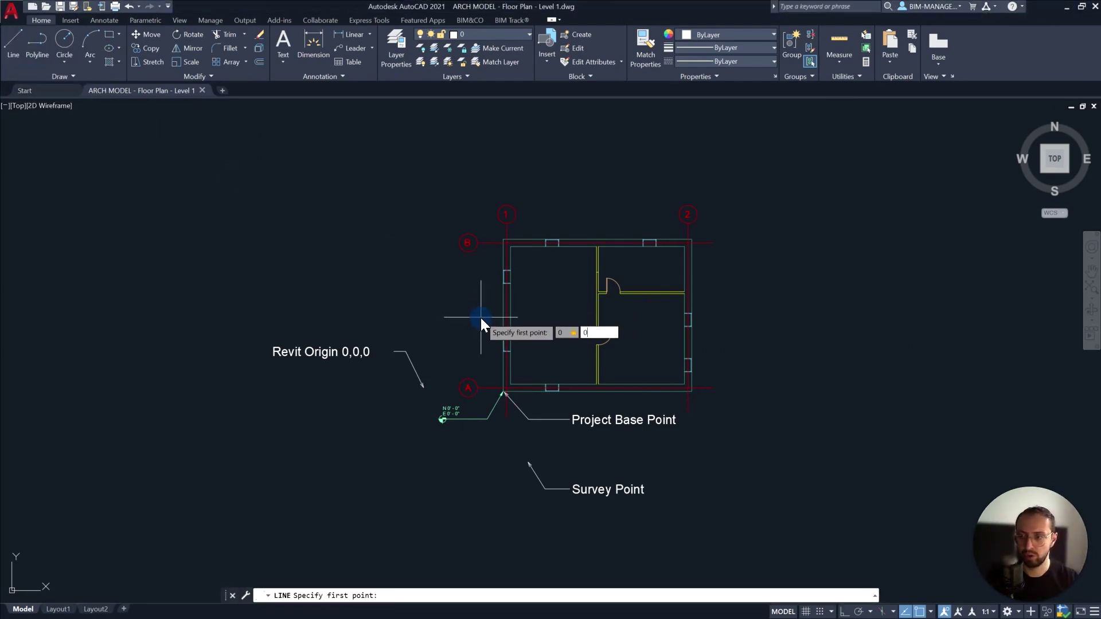
pyautogui.press('Return')
pyautogui.scroll(3, 482, 321)
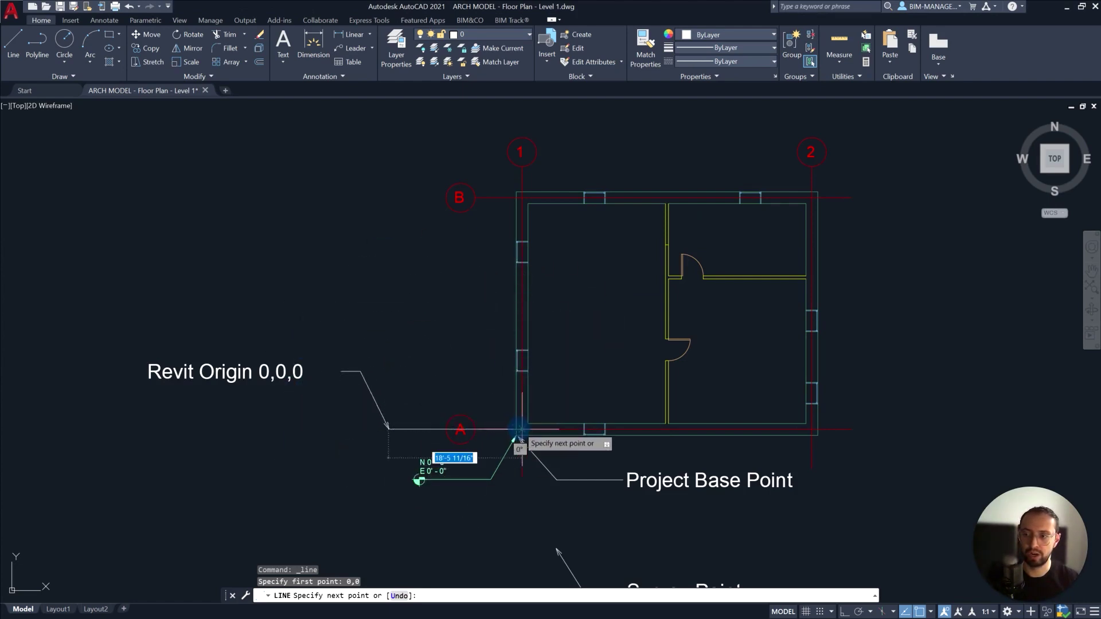
pyautogui.press('Escape')
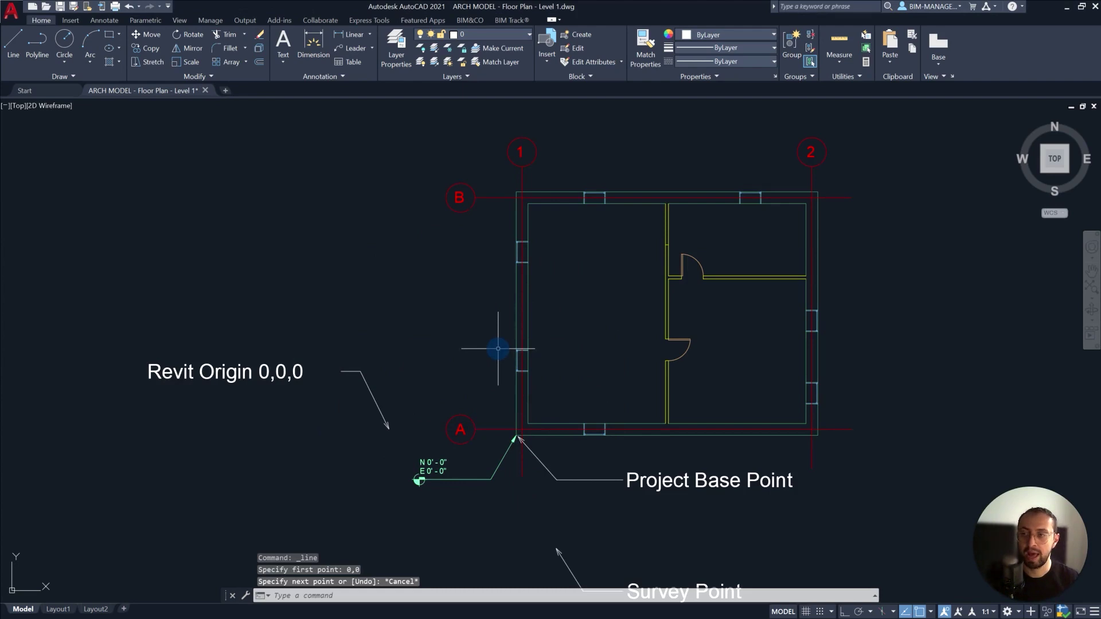